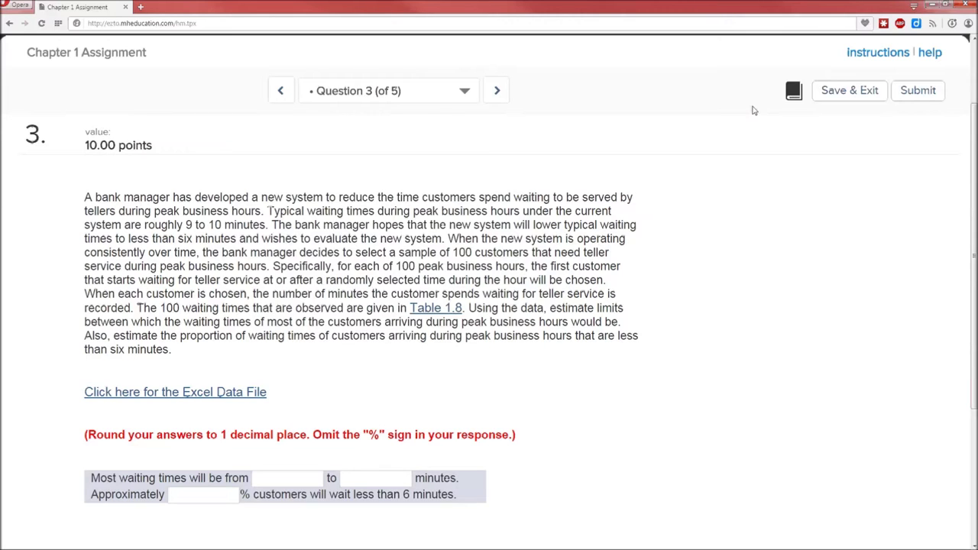
Download the WaitTime.xls data file from the question and save it to the desktop.
{"action": "left_click", "coordinate": [195, 403]}
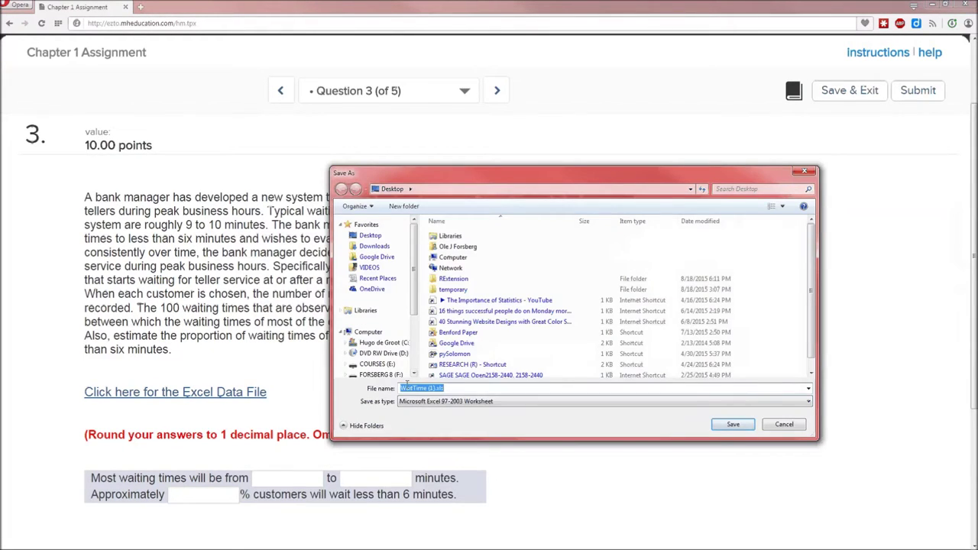
{"action": "left_click", "coordinate": [732, 425]}
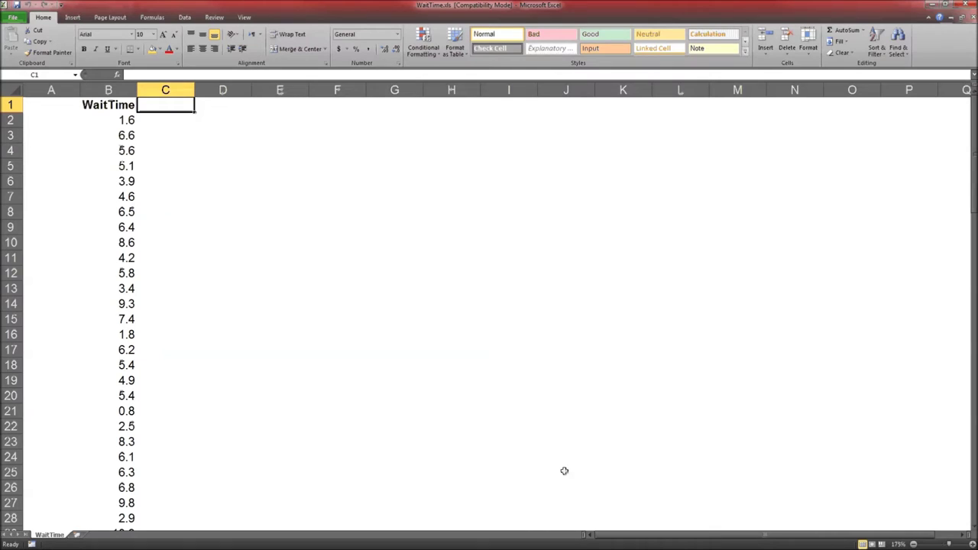
{"action": "left_click", "coordinate": [100, 140]}
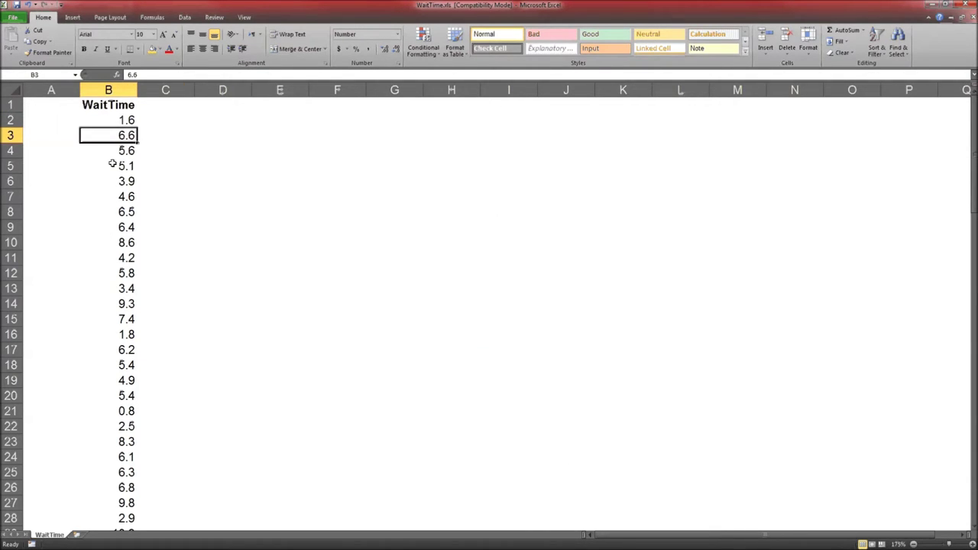
{"action": "left_click", "coordinate": [114, 109]}
{"action": "key", "text": "ctrl+b"}
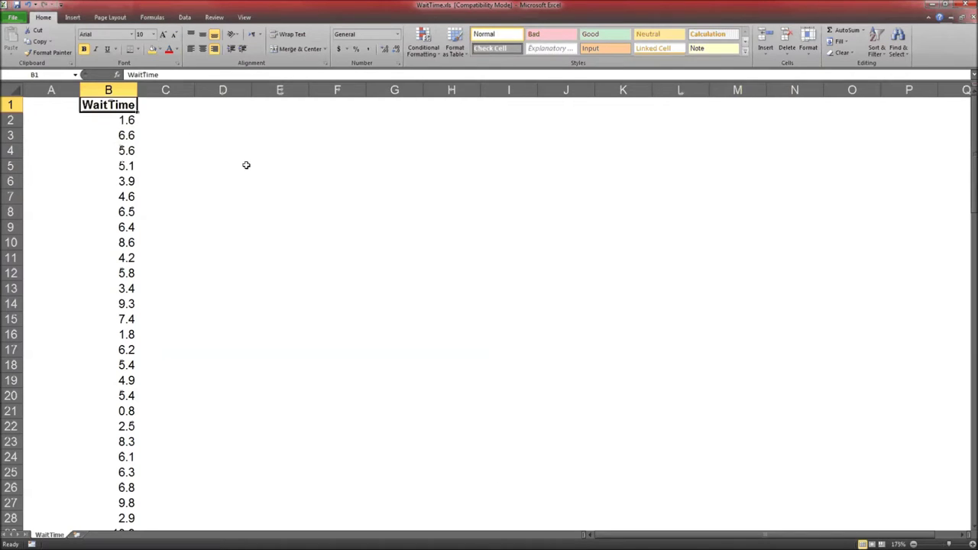
{"action": "left_click", "coordinate": [114, 125]}
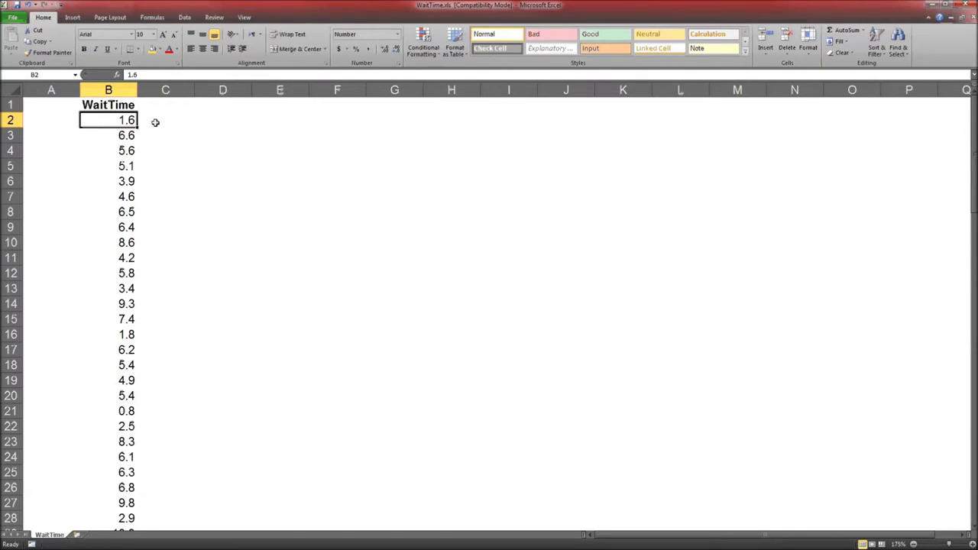
{"action": "left_click", "coordinate": [119, 134]}
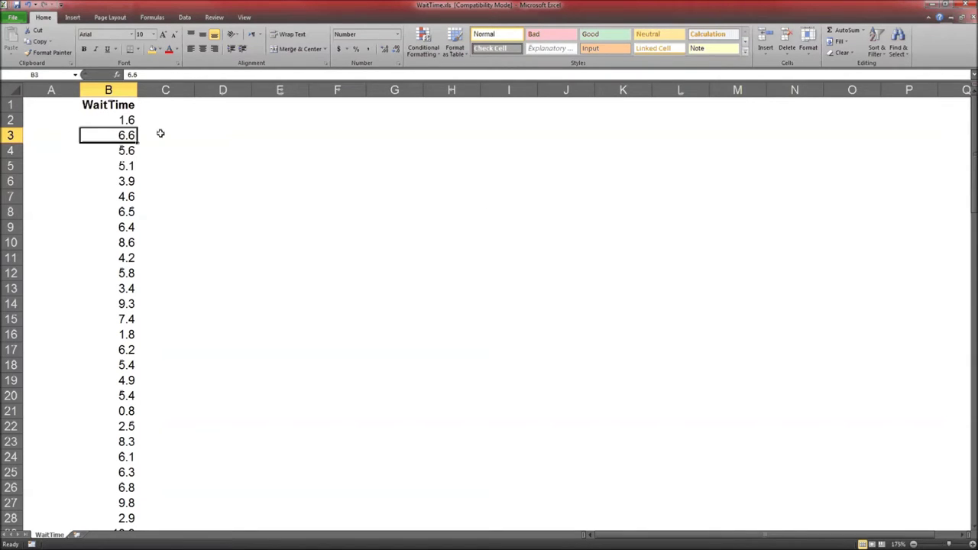
{"action": "left_click", "coordinate": [96, 152]}
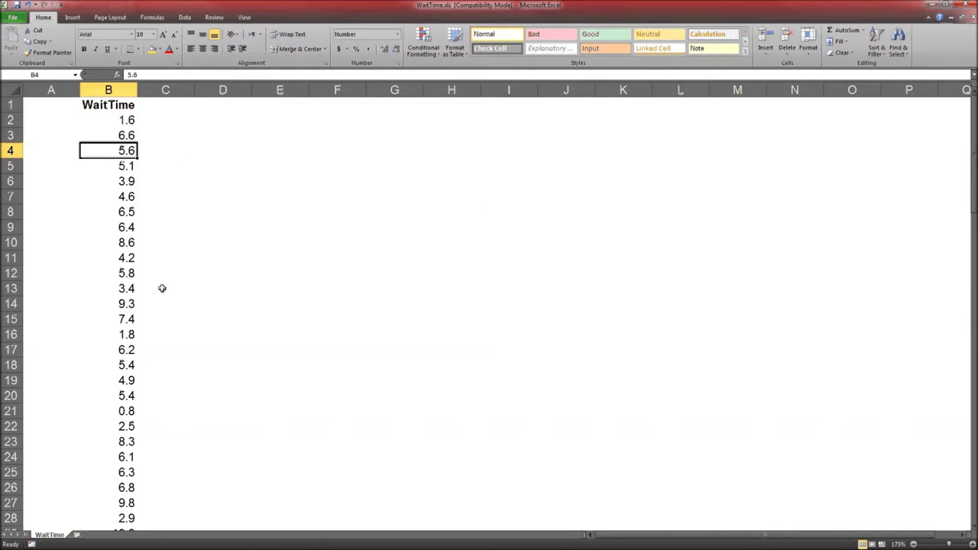
{"action": "scroll", "coordinate": [162, 288], "scroll_direction": "down", "scroll_amount": 18}
{"action": "scroll", "coordinate": [162, 288], "scroll_direction": "down", "scroll_amount": 16}
{"action": "scroll", "coordinate": [164, 286], "scroll_direction": "up", "scroll_amount": 6}
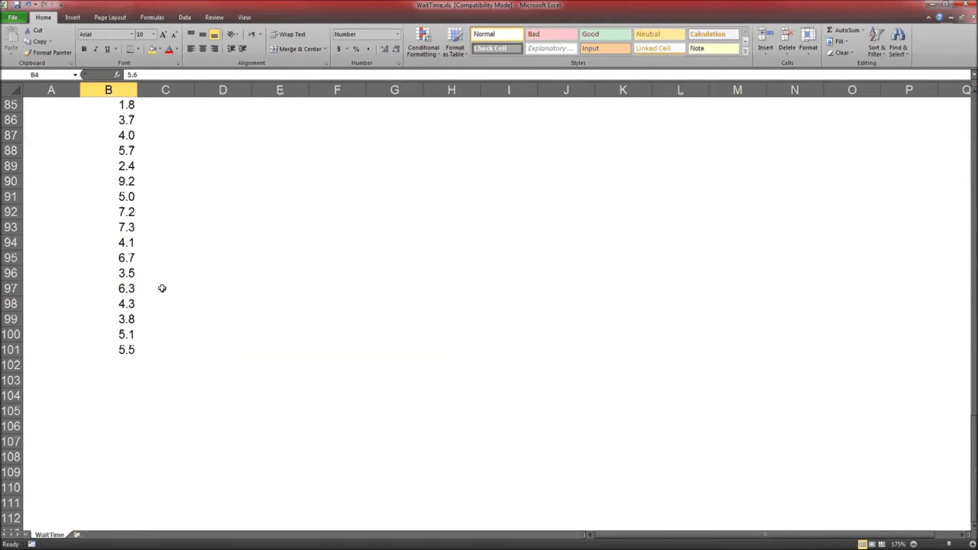
{"action": "left_click", "coordinate": [122, 349]}
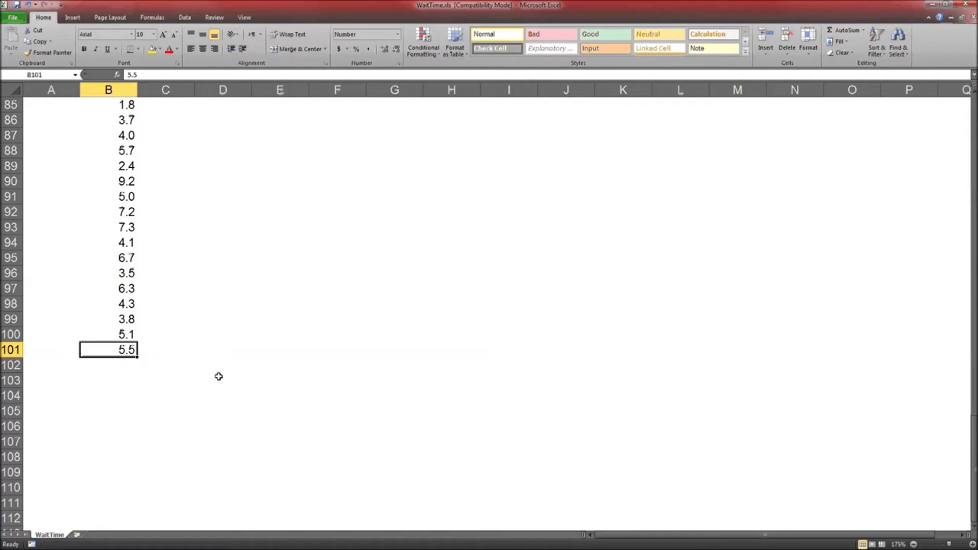
{"action": "scroll", "coordinate": [219, 375], "scroll_direction": "up", "scroll_amount": 20}
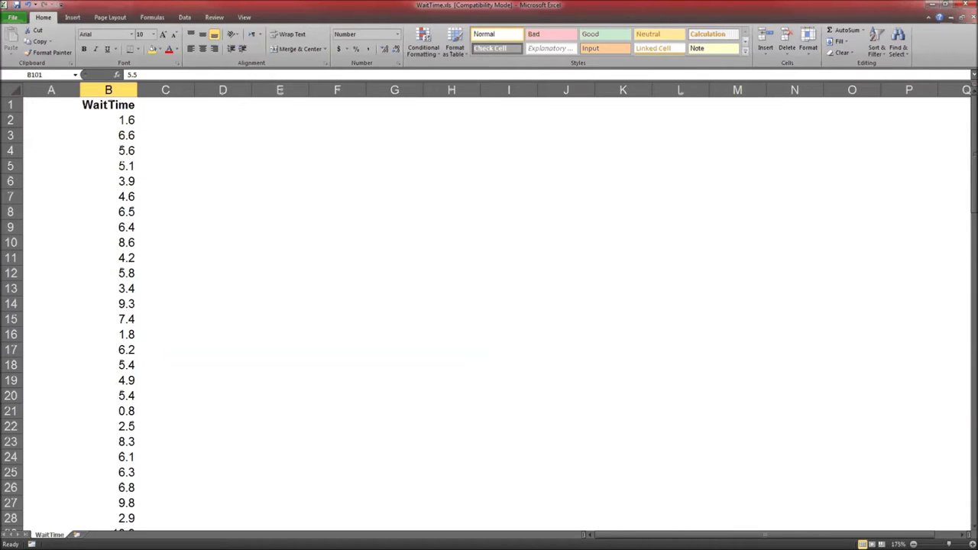
{"action": "key", "text": "alt+Tab"}
Sort the WaitTime column from smallest to largest.
{"action": "left_click", "coordinate": [104, 123]}
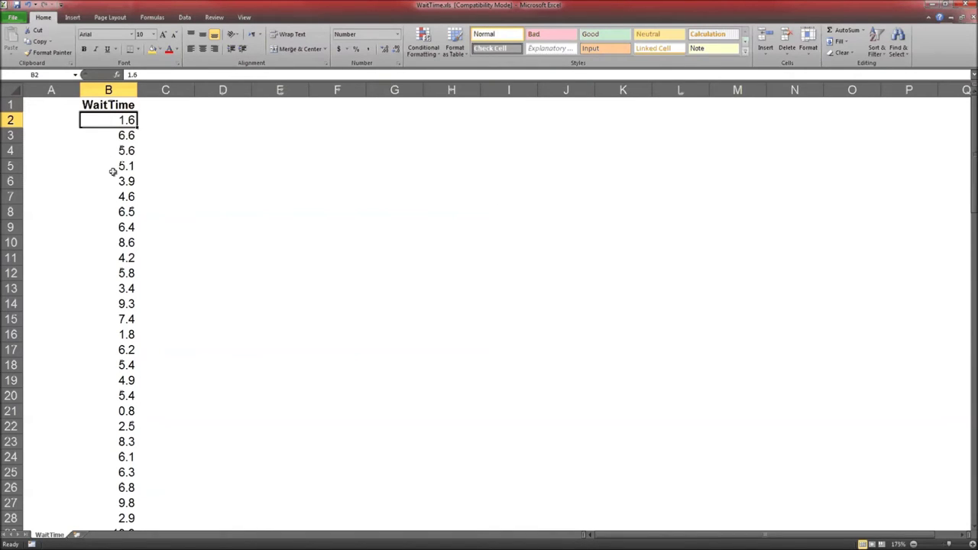
{"action": "left_click", "coordinate": [119, 107]}
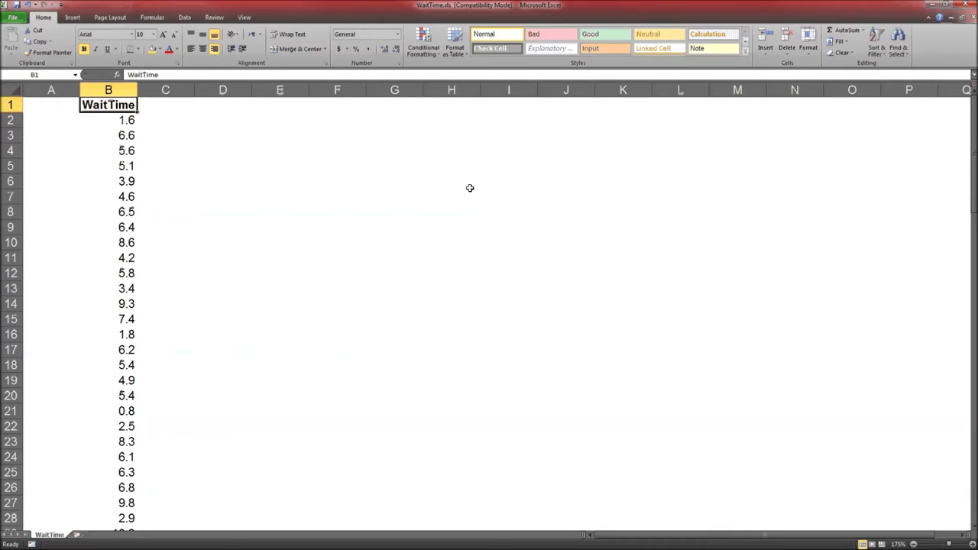
{"action": "left_click", "coordinate": [876, 51]}
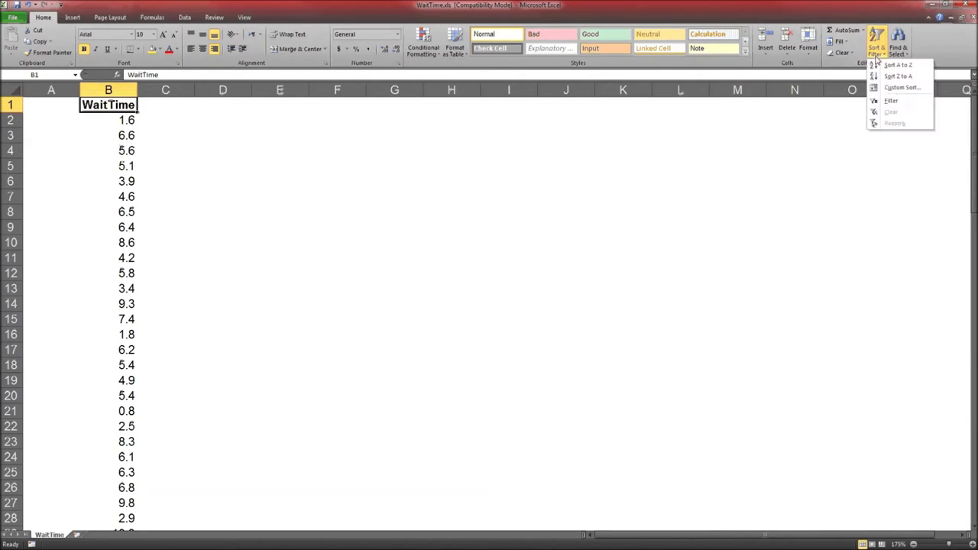
{"action": "left_click", "coordinate": [900, 65]}
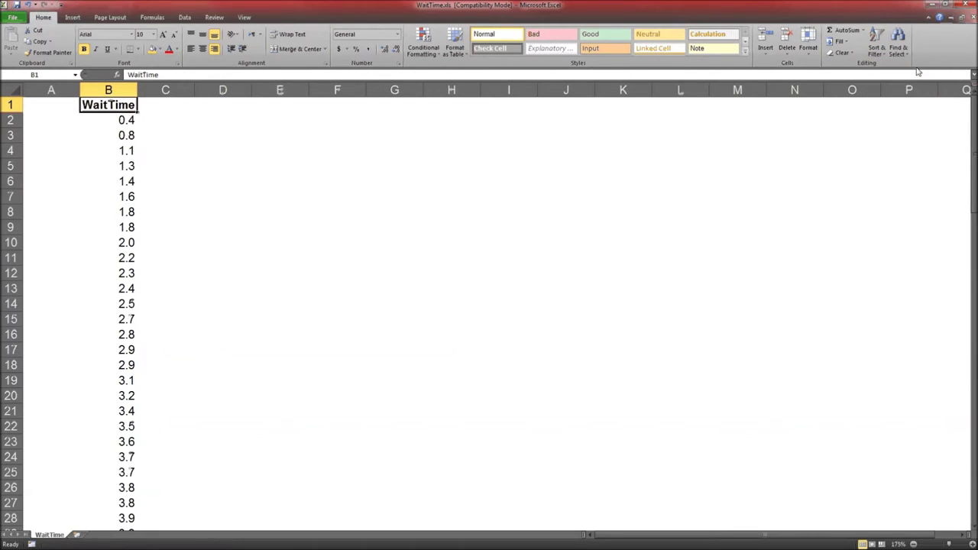
Confirm the shortest wait is 0.4 in B2 and the longest 11.6, then return to the assignment.
{"action": "left_click", "coordinate": [100, 123]}
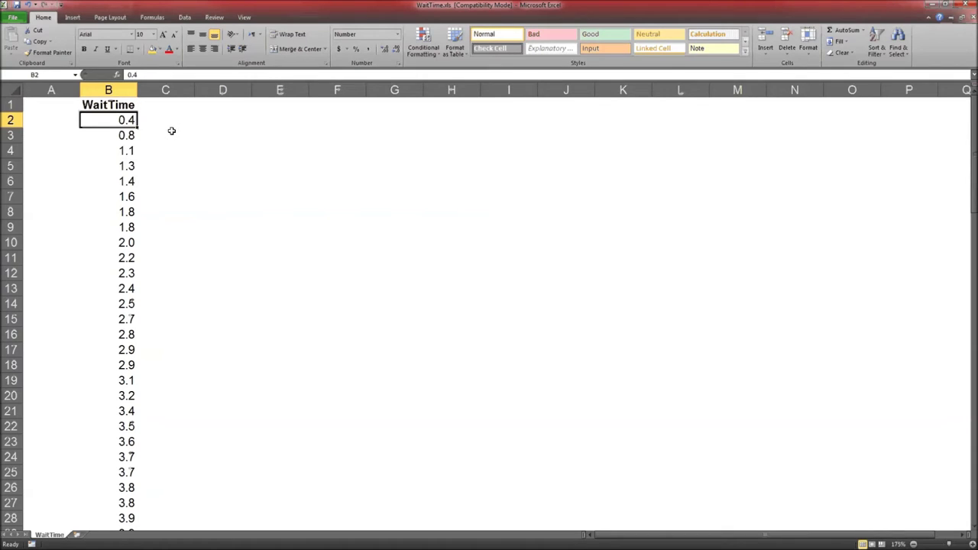
{"action": "scroll", "coordinate": [169, 132], "scroll_direction": "down", "scroll_amount": 20}
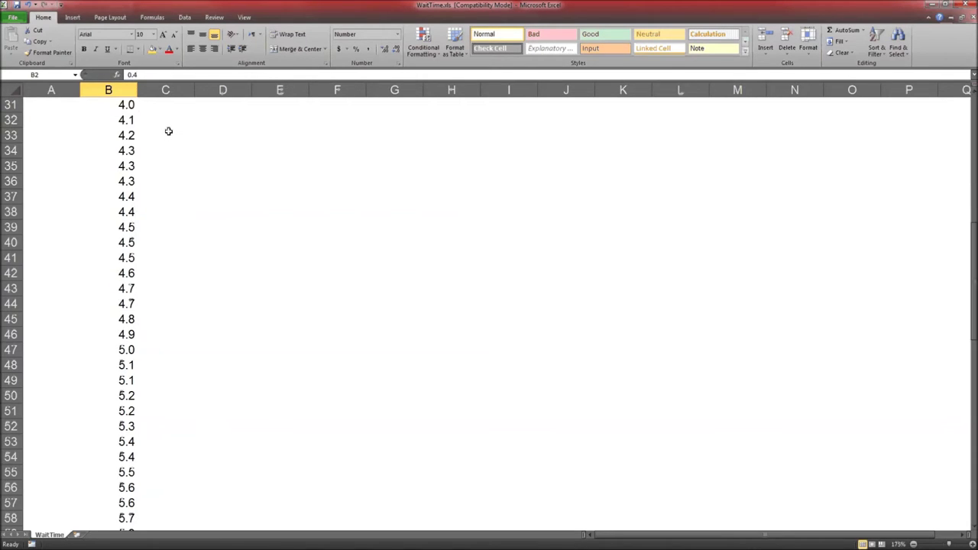
{"action": "scroll", "coordinate": [161, 183], "scroll_direction": "up", "scroll_amount": 4}
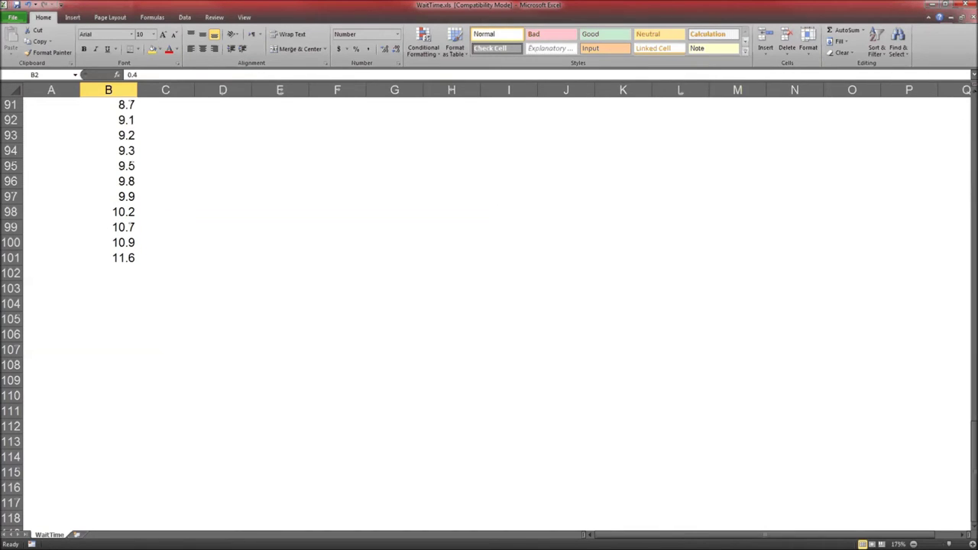
{"action": "key", "text": "alt+Tab"}
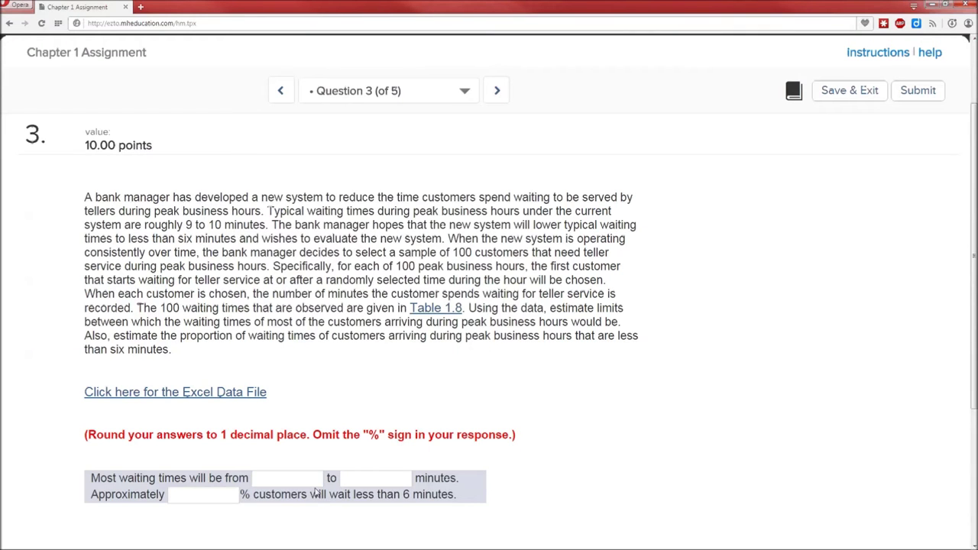
Enter 0.4 and 11.6 minutes as the lower and upper wait-time limits.
{"action": "left_click", "coordinate": [300, 477]}
{"action": "type", "text": "10.4"}
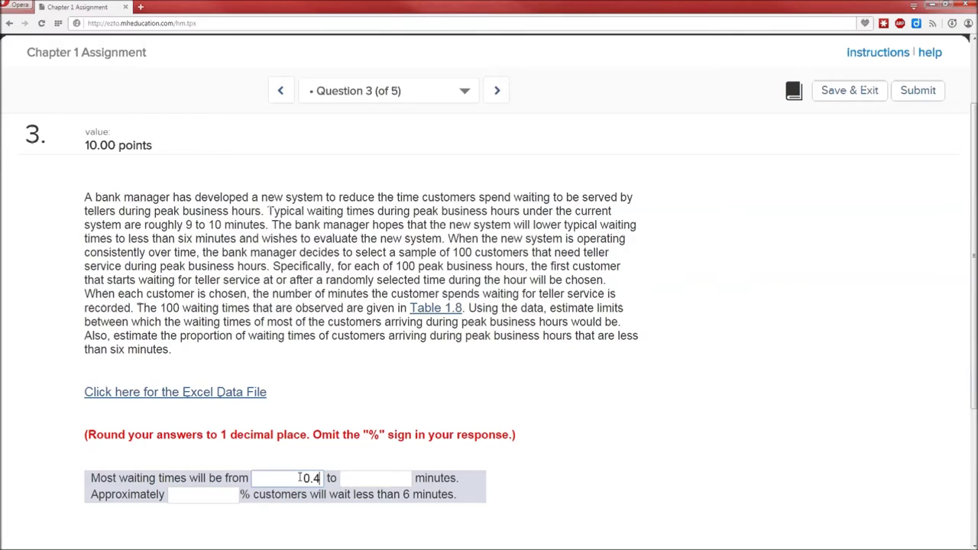
{"action": "key", "text": "Tab"}
{"action": "type", "text": "11.6"}
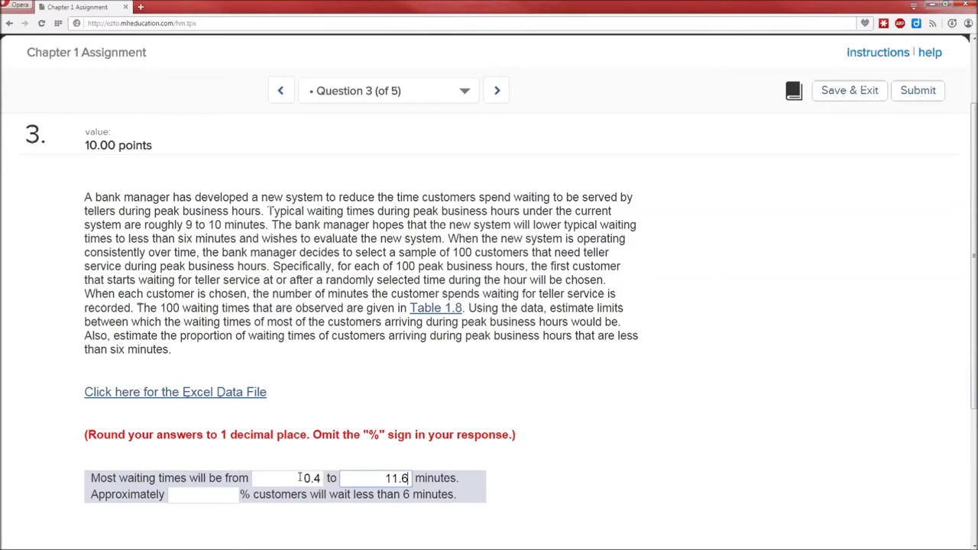
{"action": "key", "text": "Tab"}
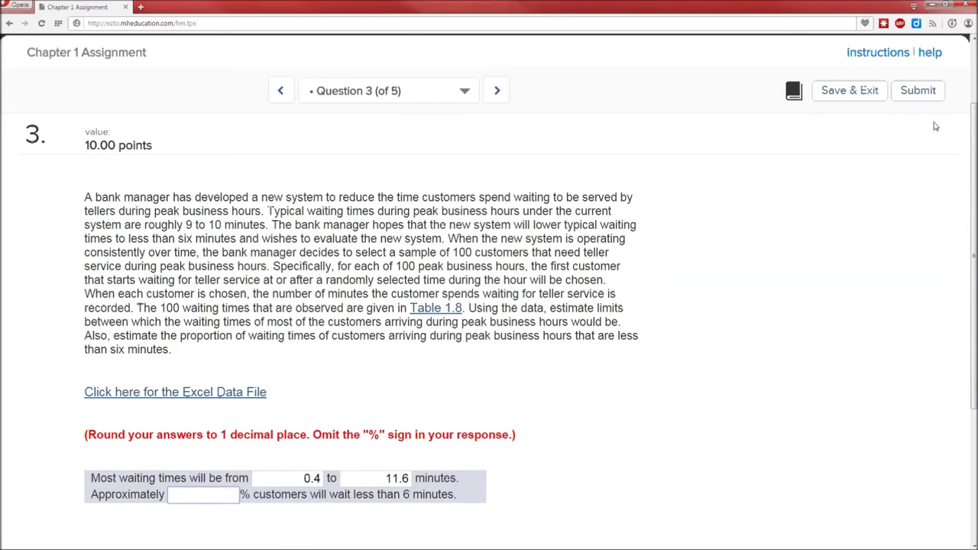
In the WaitTime sheet, locate B61 as the last wait time under 6 minutes.
{"action": "left_click", "coordinate": [931, 5]}
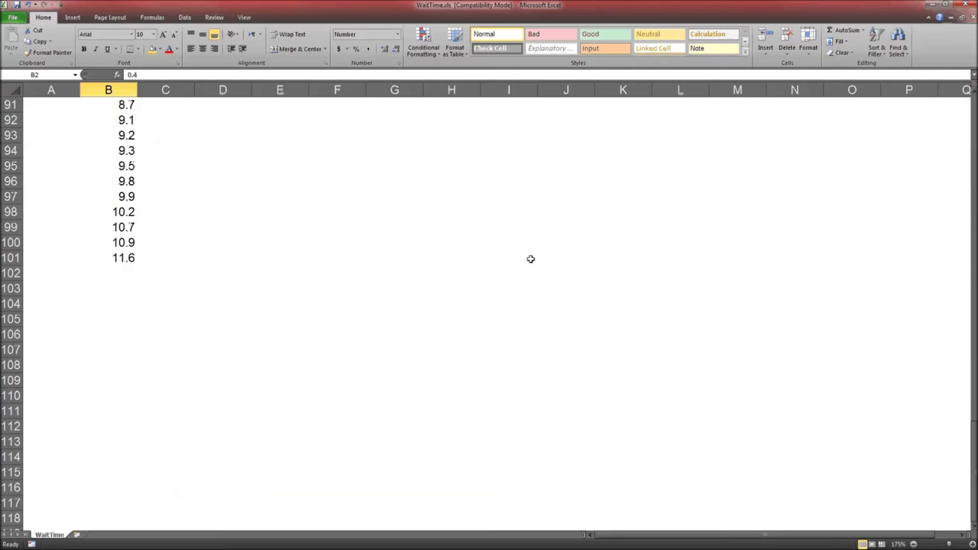
{"action": "left_click", "coordinate": [140, 272]}
{"action": "scroll", "coordinate": [122, 274], "scroll_direction": "up", "scroll_amount": 10}
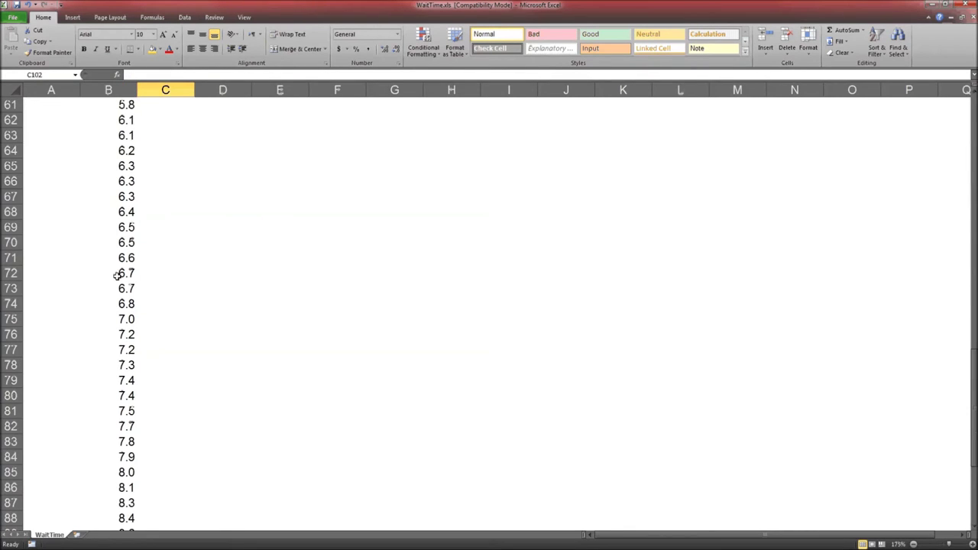
{"action": "scroll", "coordinate": [116, 275], "scroll_direction": "up", "scroll_amount": 2}
{"action": "left_click_drag", "start_coordinate": [112, 183], "coordinate": [109, 191]}
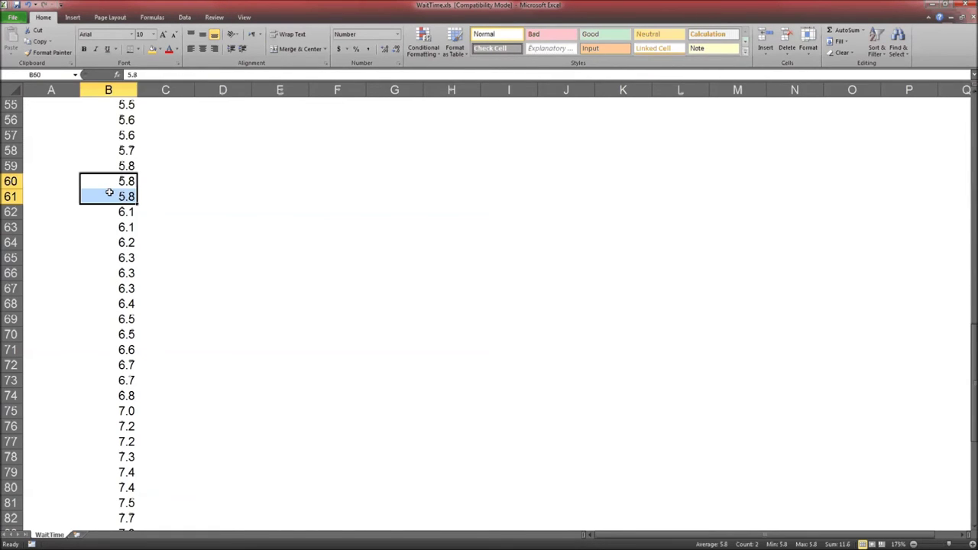
{"action": "left_click", "coordinate": [110, 192]}
{"action": "scroll", "coordinate": [197, 240], "scroll_direction": "up", "scroll_amount": 4}
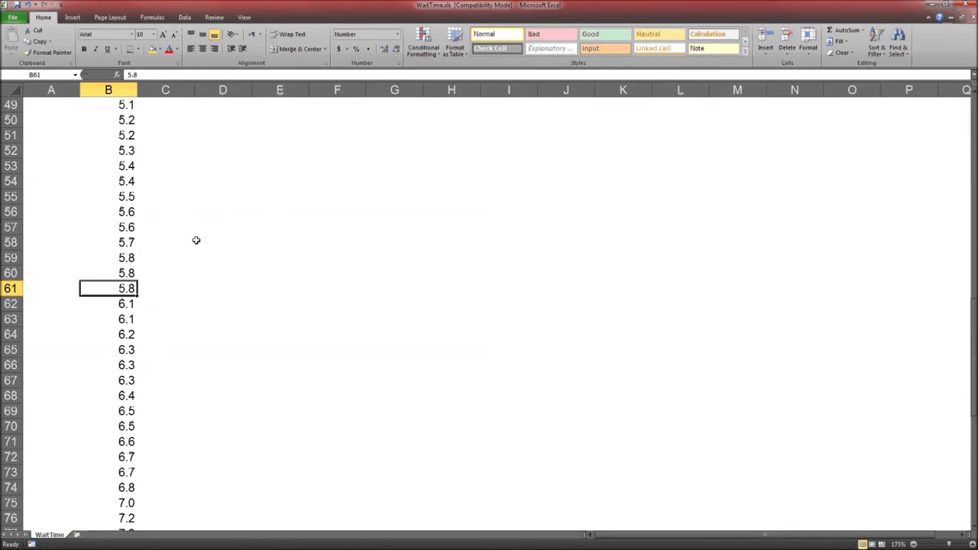
{"action": "scroll", "coordinate": [104, 244], "scroll_direction": "up", "scroll_amount": 6}
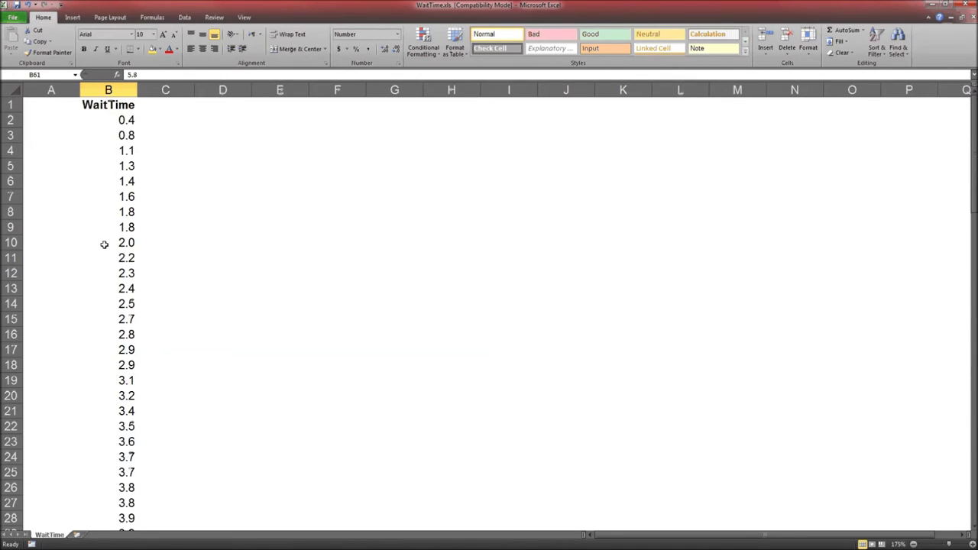
{"action": "left_click", "coordinate": [106, 117], "text": "shift"}
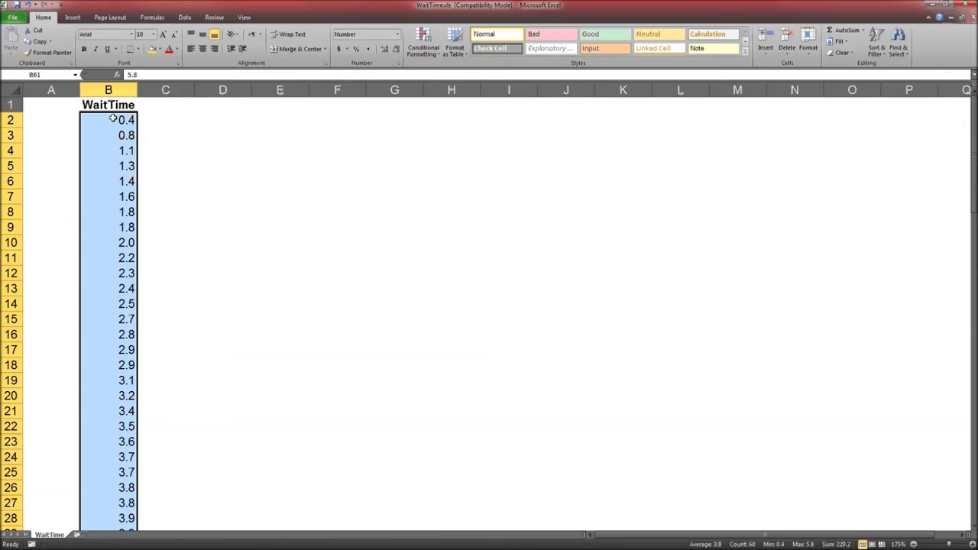
Select B2:B61 to count 60 wait times under 6 minutes, then return to the assignment.
{"action": "left_click", "coordinate": [112, 118]}
{"action": "scroll", "coordinate": [109, 265], "scroll_direction": "down", "scroll_amount": 16}
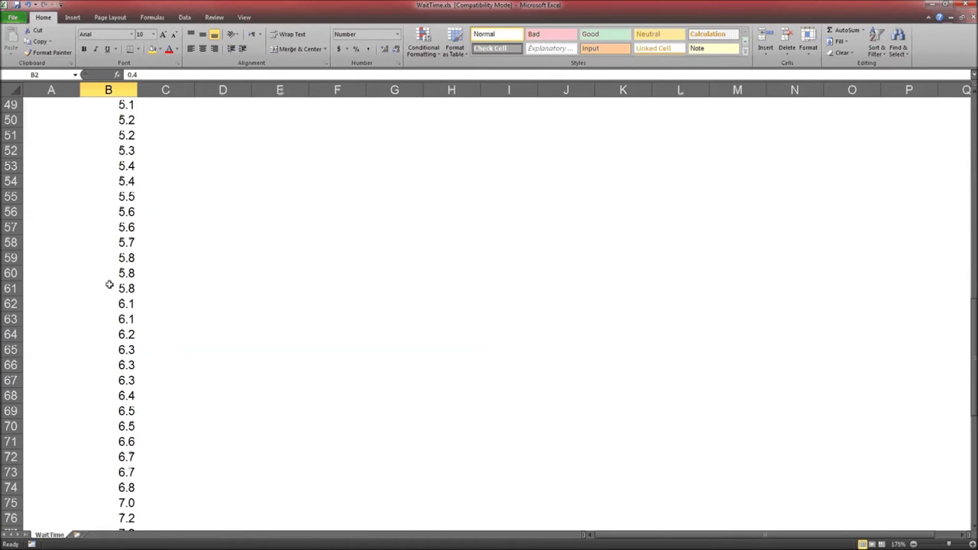
{"action": "left_click", "coordinate": [109, 289], "text": "shift"}
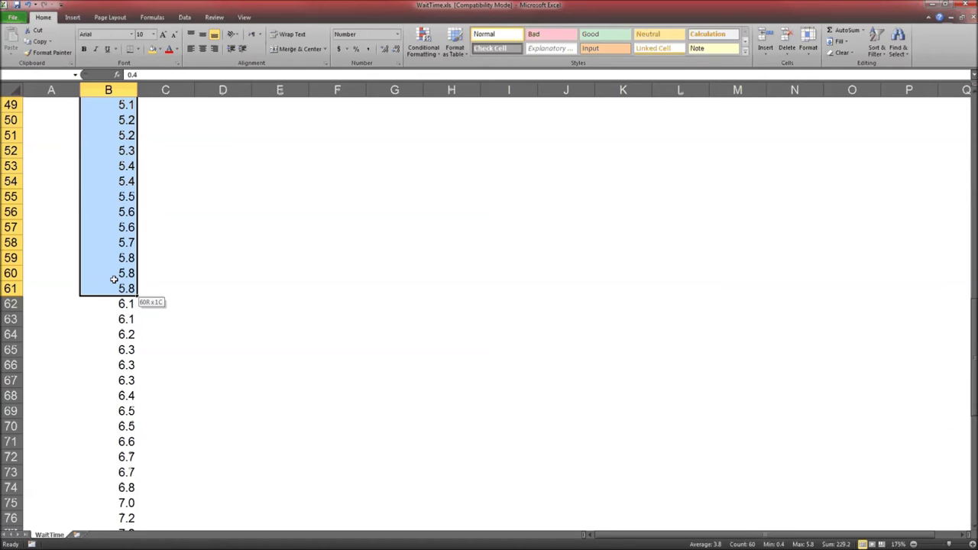
{"action": "left_click_drag", "start_coordinate": [114, 279], "coordinate": [114, 279]}
{"action": "scroll", "coordinate": [113, 280], "scroll_direction": "up", "scroll_amount": 16}
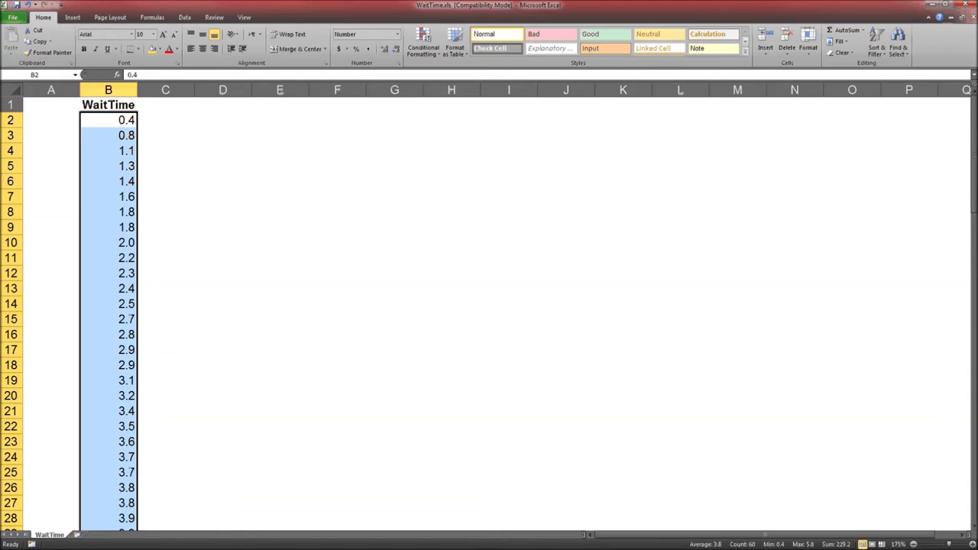
{"action": "key", "text": "alt+Tab"}
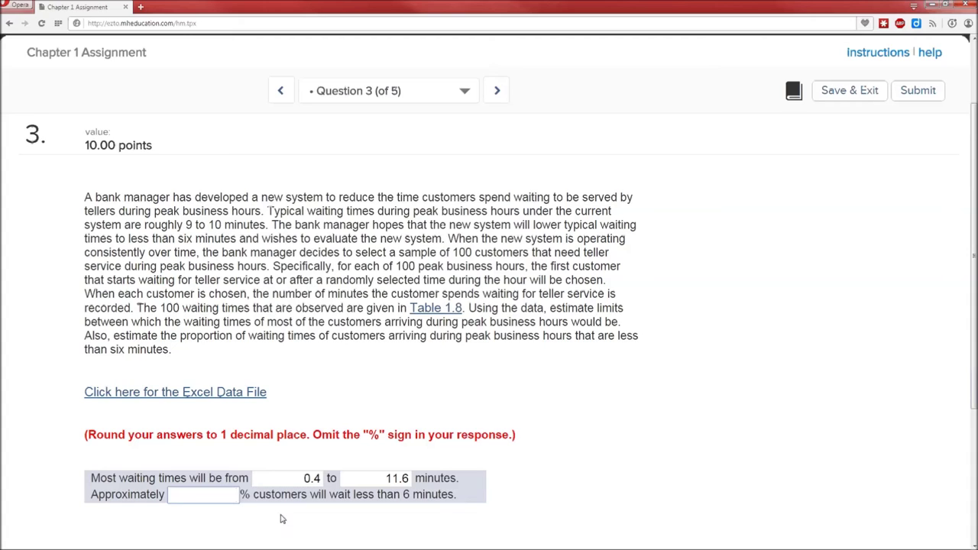
Enter 60 as the approximate percentage of customers waiting under 6 minutes.
{"action": "type", "text": "60"}
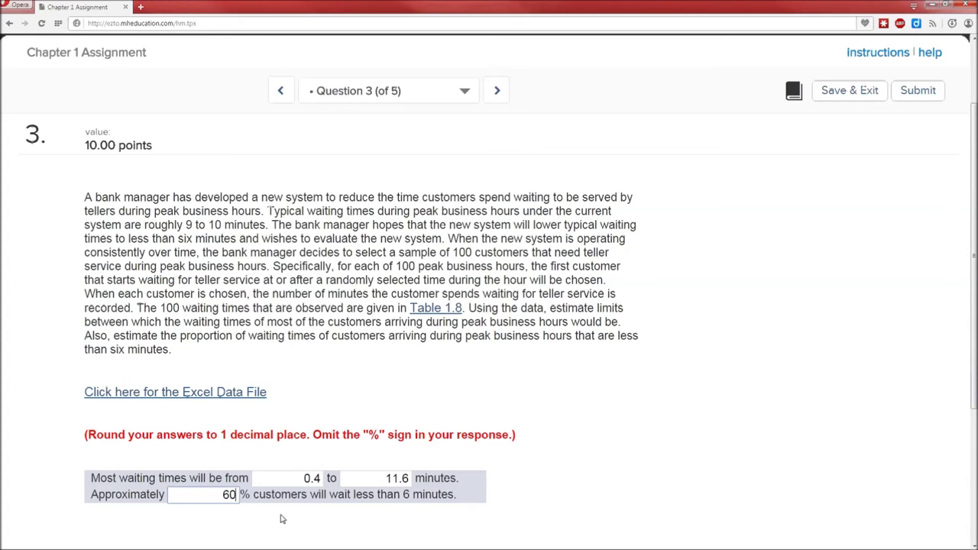